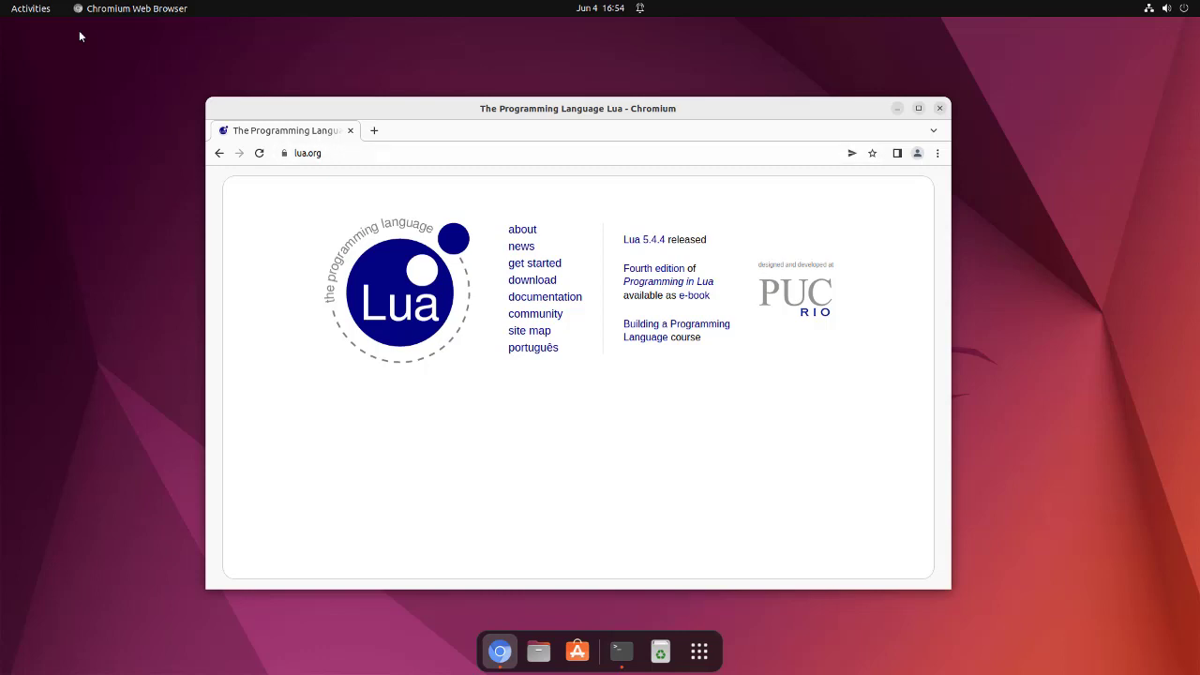
# Review the Building code block on the Lua download page, then close Chromium to return to the terminal.
pyautogui.click(532, 279)
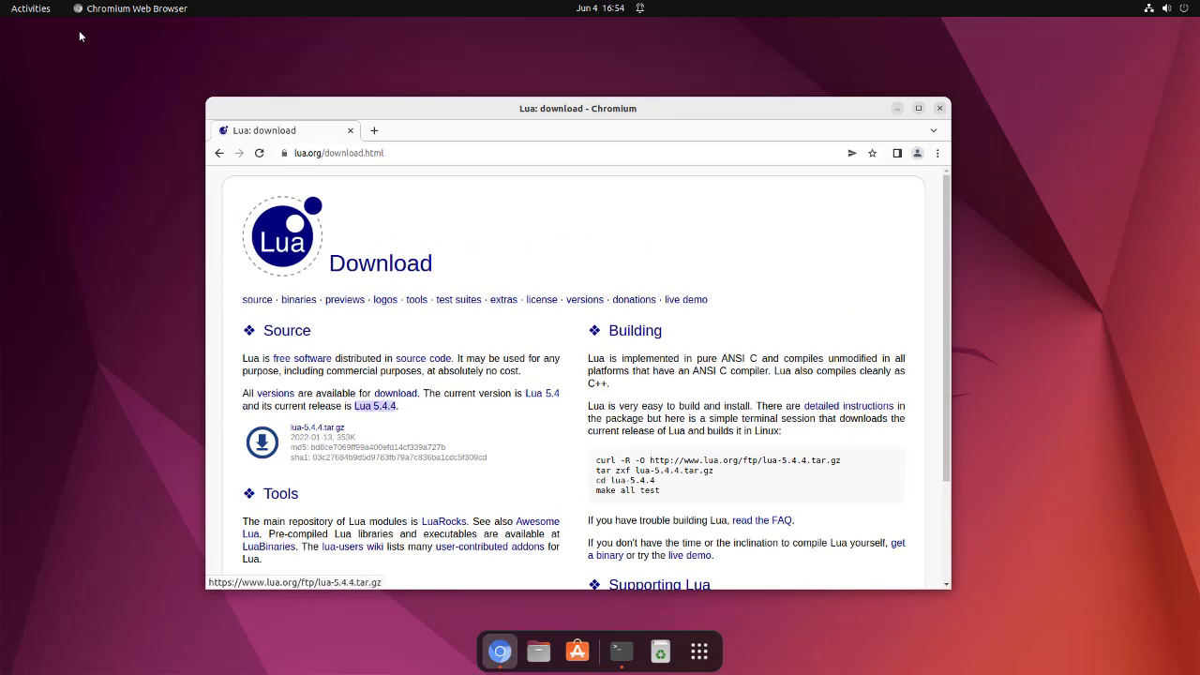
pyautogui.scroll(-1, 578, 382)
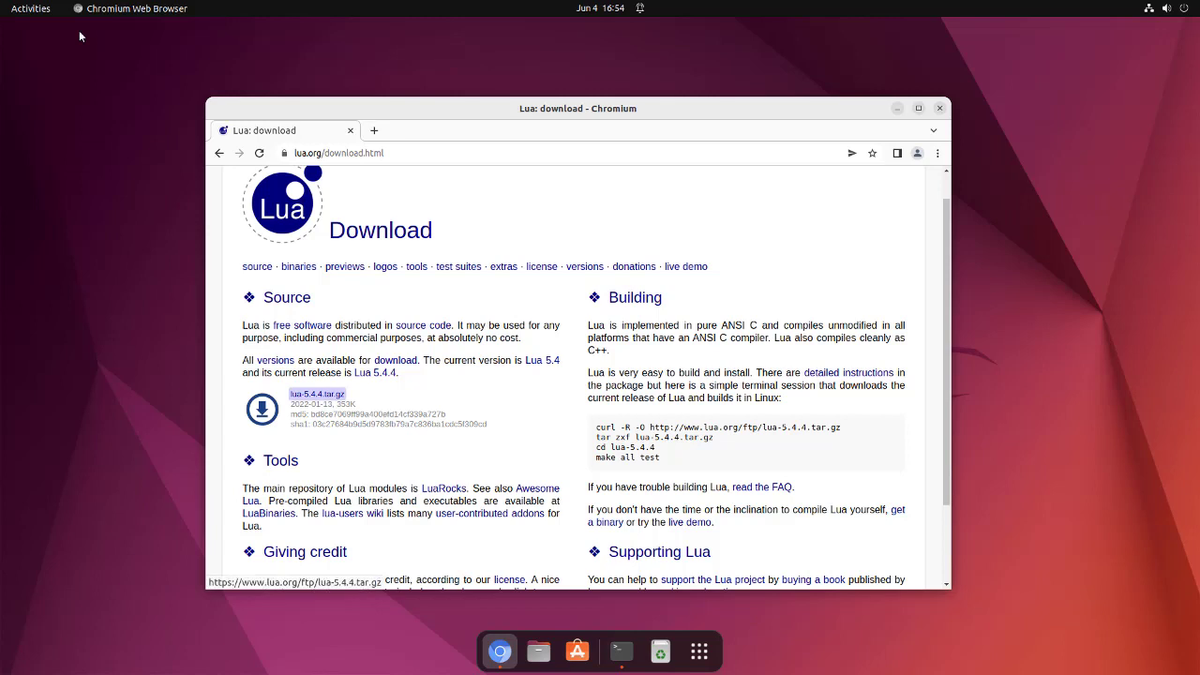
pyautogui.press('Return')
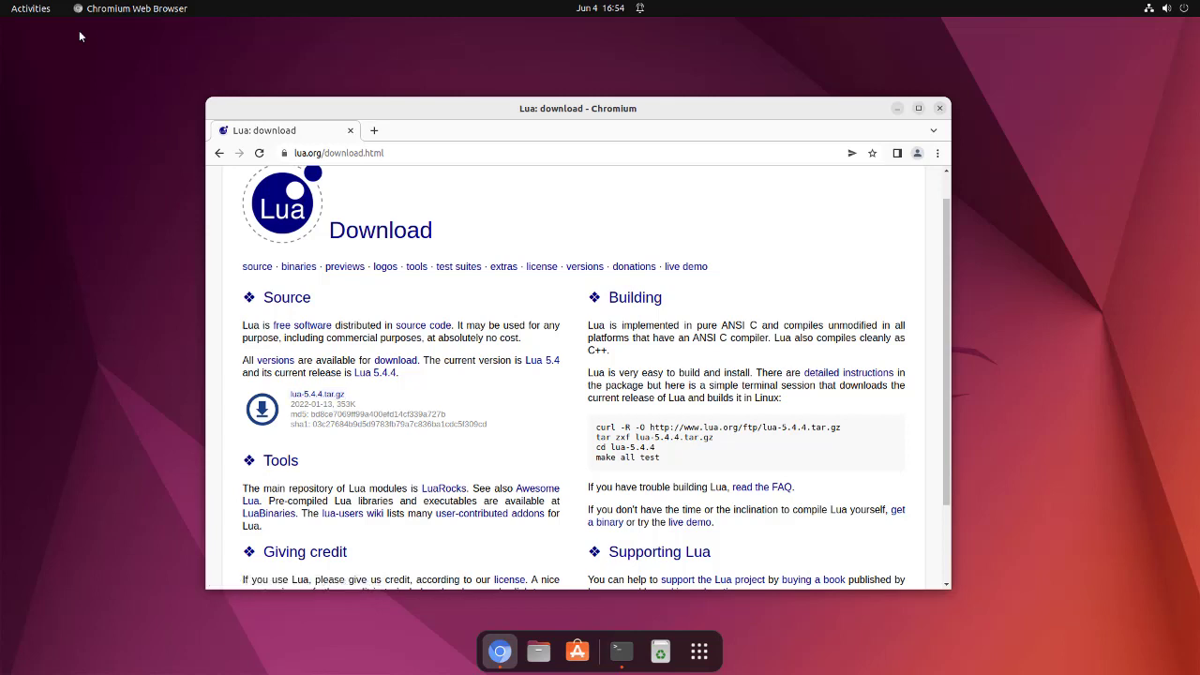
pyautogui.hotkey('shift', 'Down')
pyautogui.hotkey('shift', 'Down')
pyautogui.hotkey('shift', 'Down')
pyautogui.hotkey('shift', 'End')
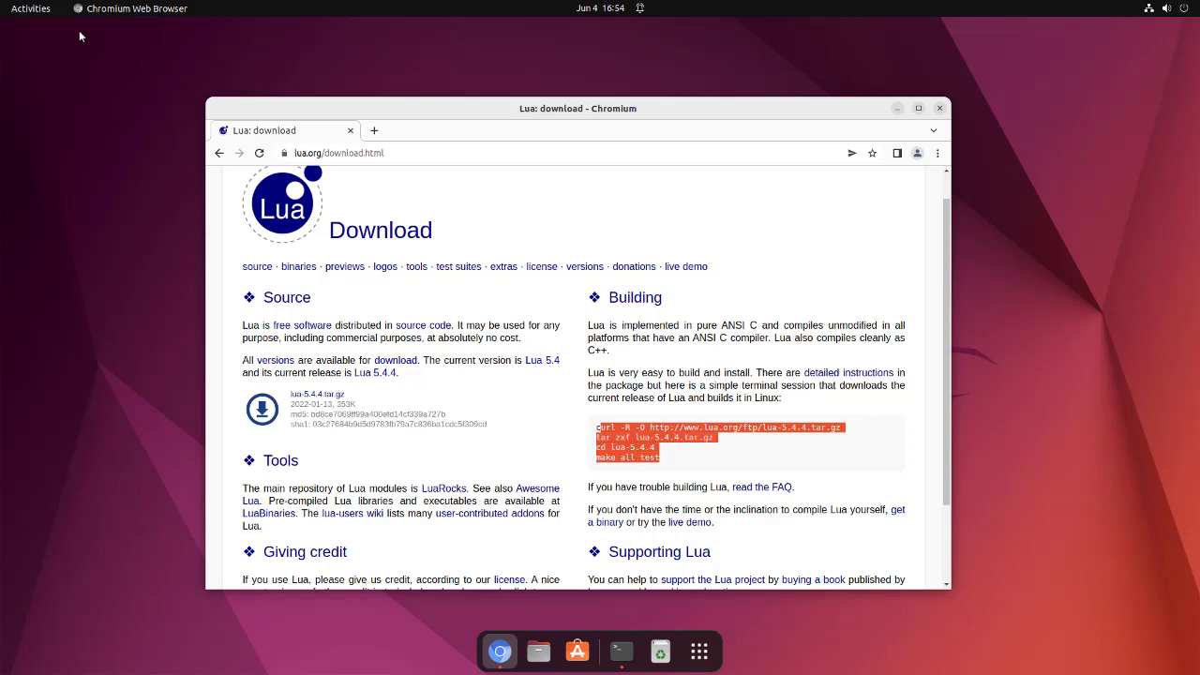
pyautogui.press('Right')
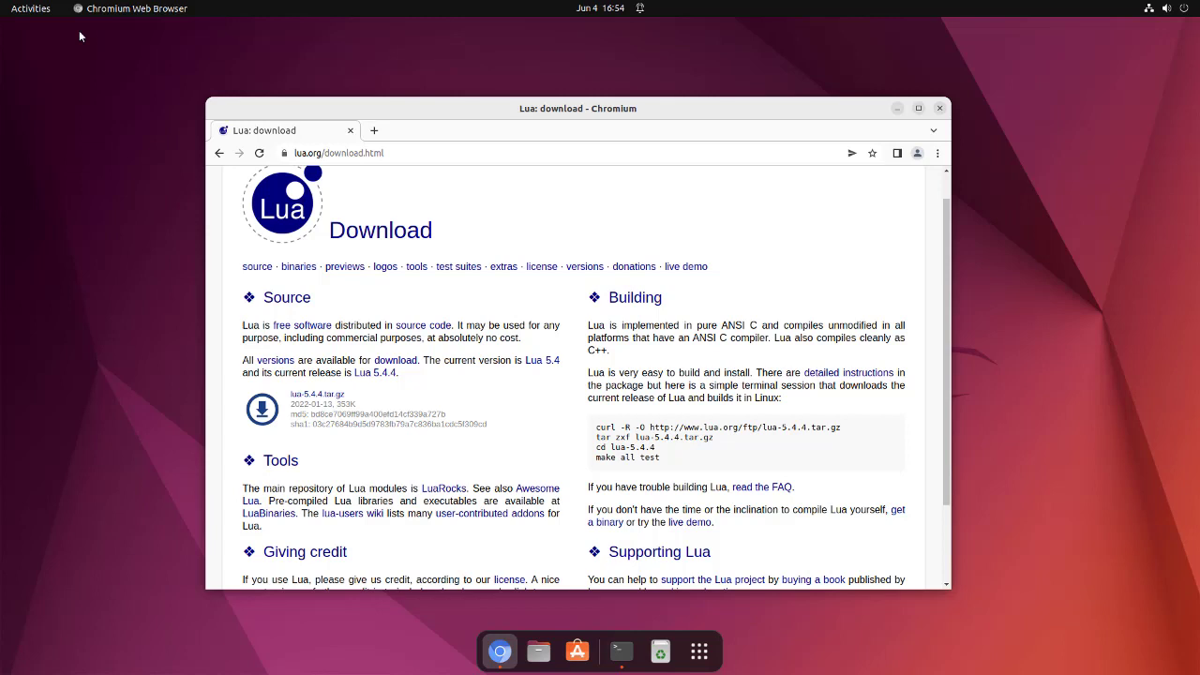
pyautogui.press('super+h')
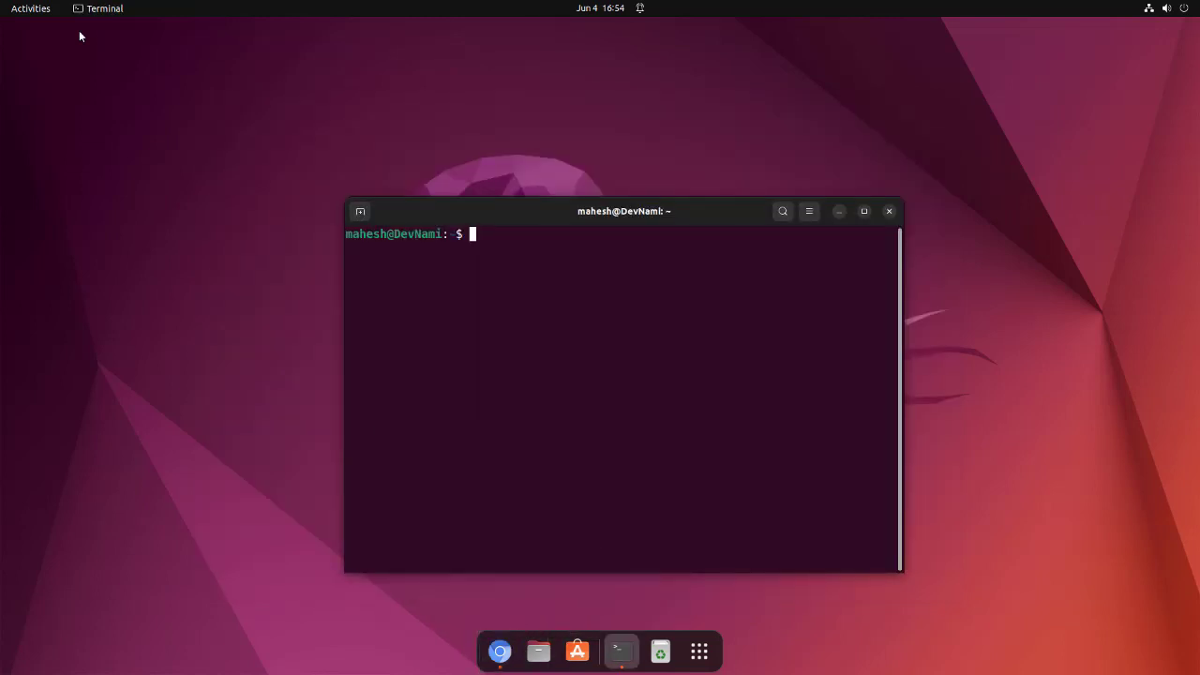
pyautogui.write('sudo ')
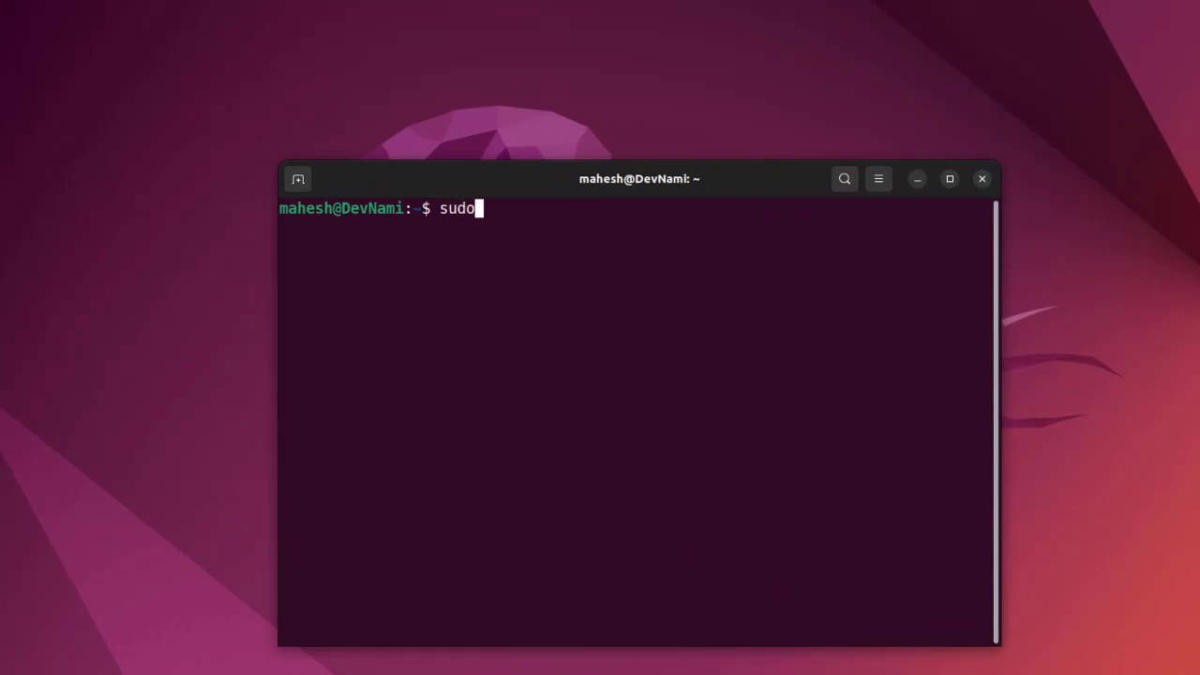
pyautogui.write('apt update')
# Run 'sudo apt update' and supply the administrator password.
pyautogui.press('Return')
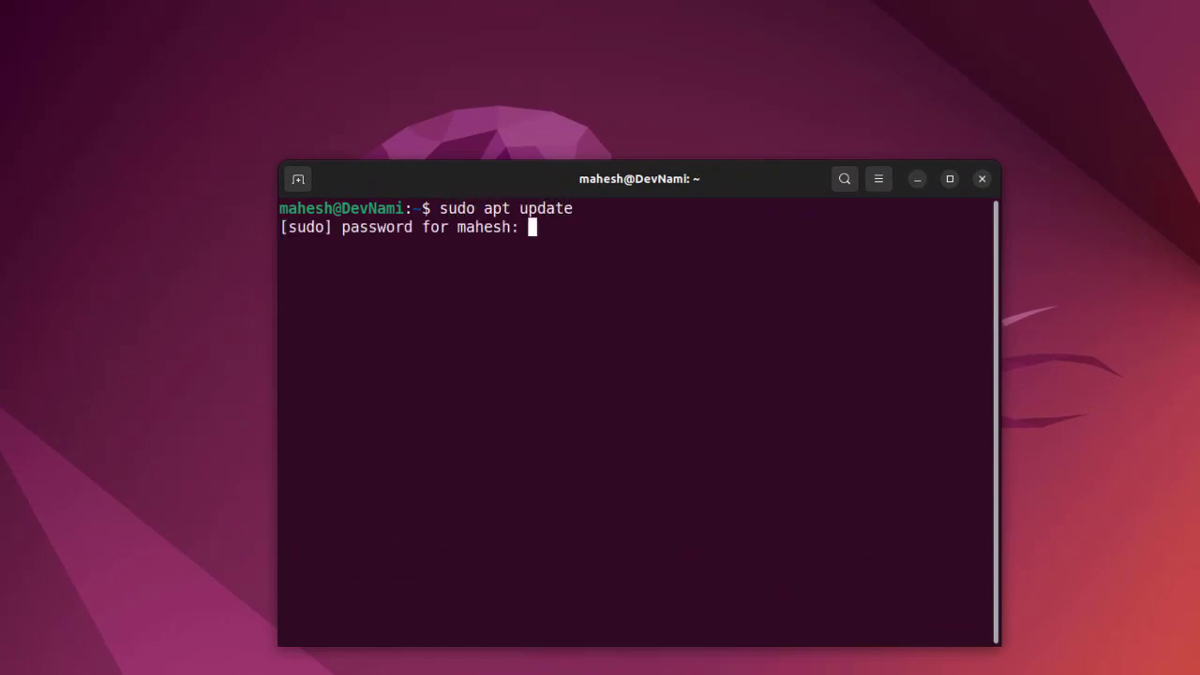
pyautogui.press('Return')
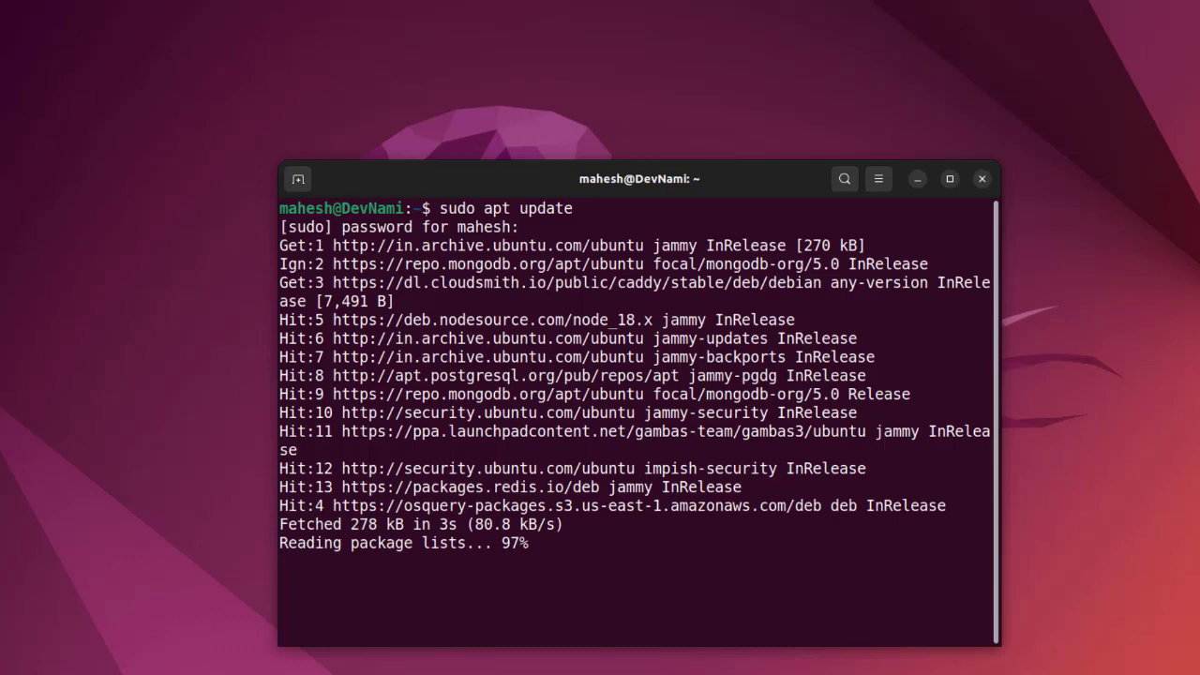
pyautogui.write('c')
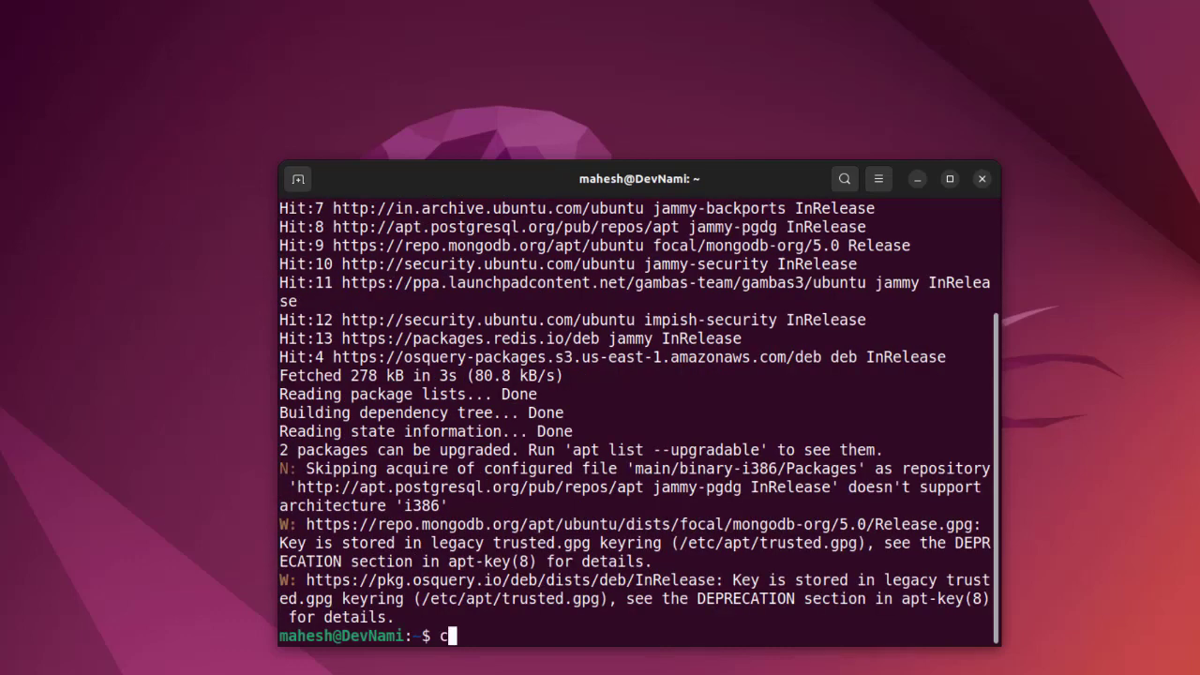
pyautogui.write('lear')
# Clear the screen and run 'sudo apt install build-essential libreadline-dev'.
pyautogui.press('Return')
pyautogui.write('sudio')
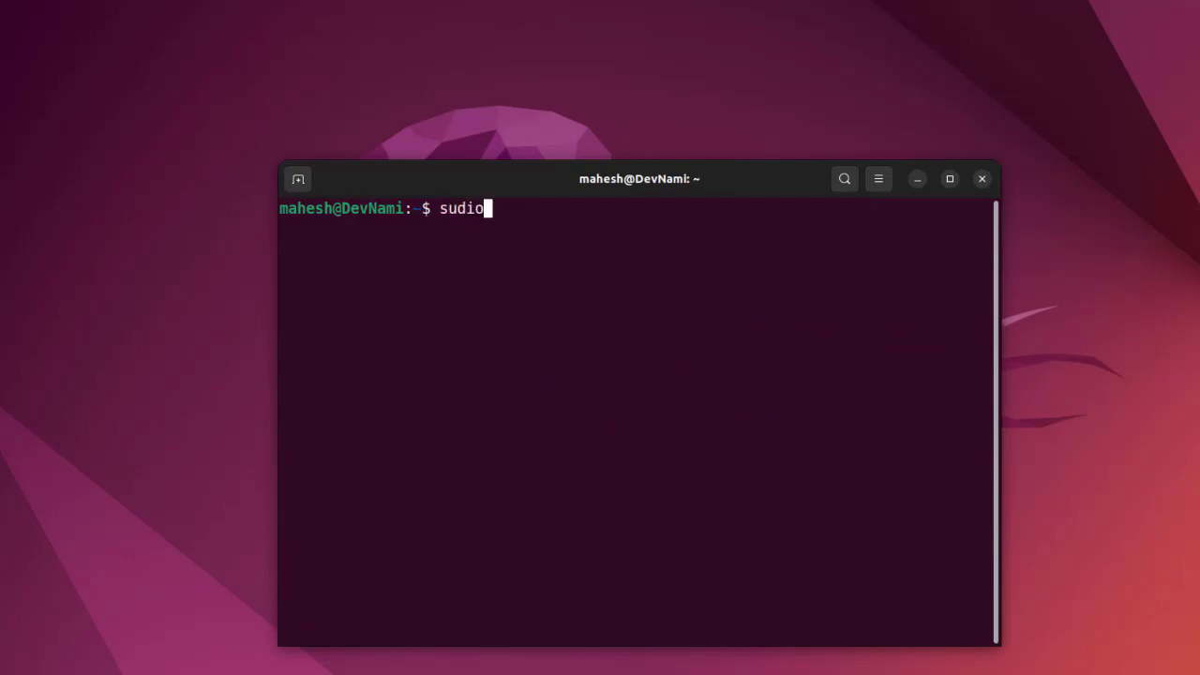
pyautogui.press('BackSpace')
pyautogui.write('apt insta')
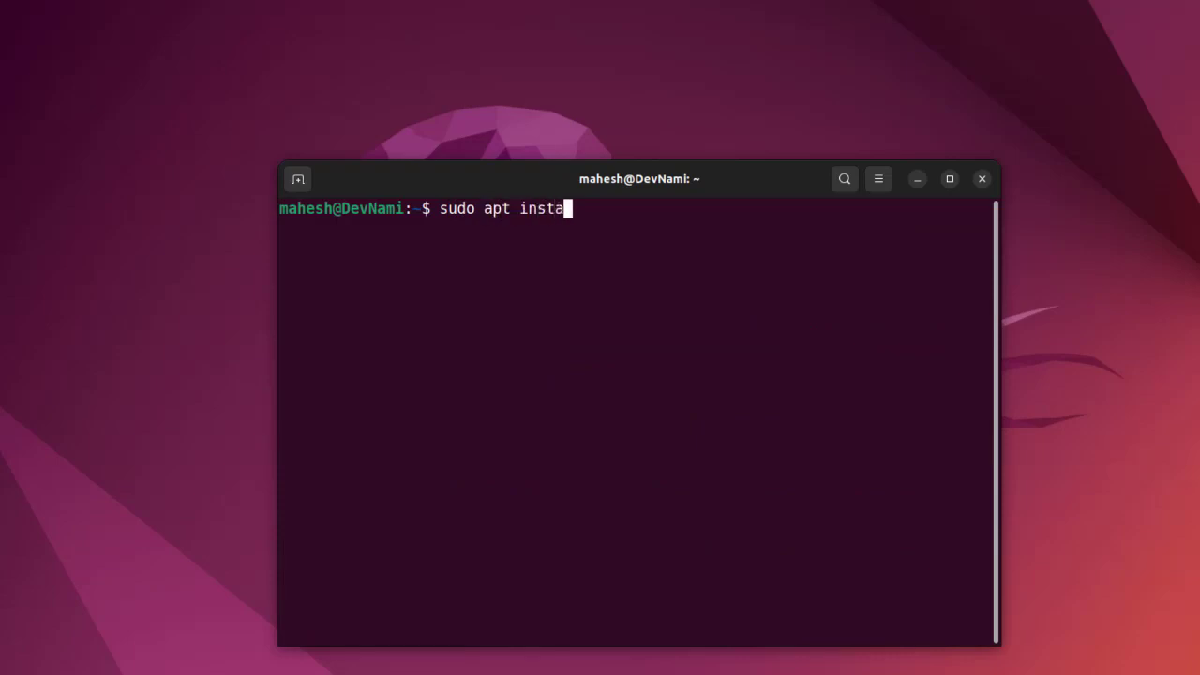
pyautogui.write('ll build')
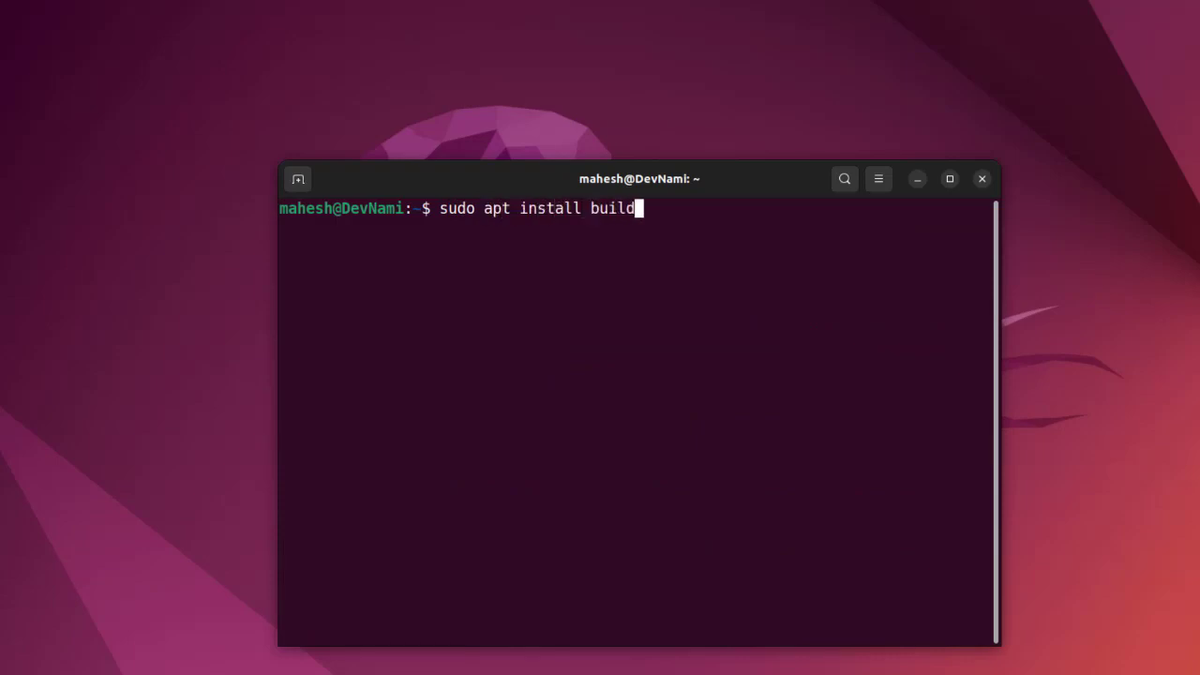
pyautogui.write('-essential ')
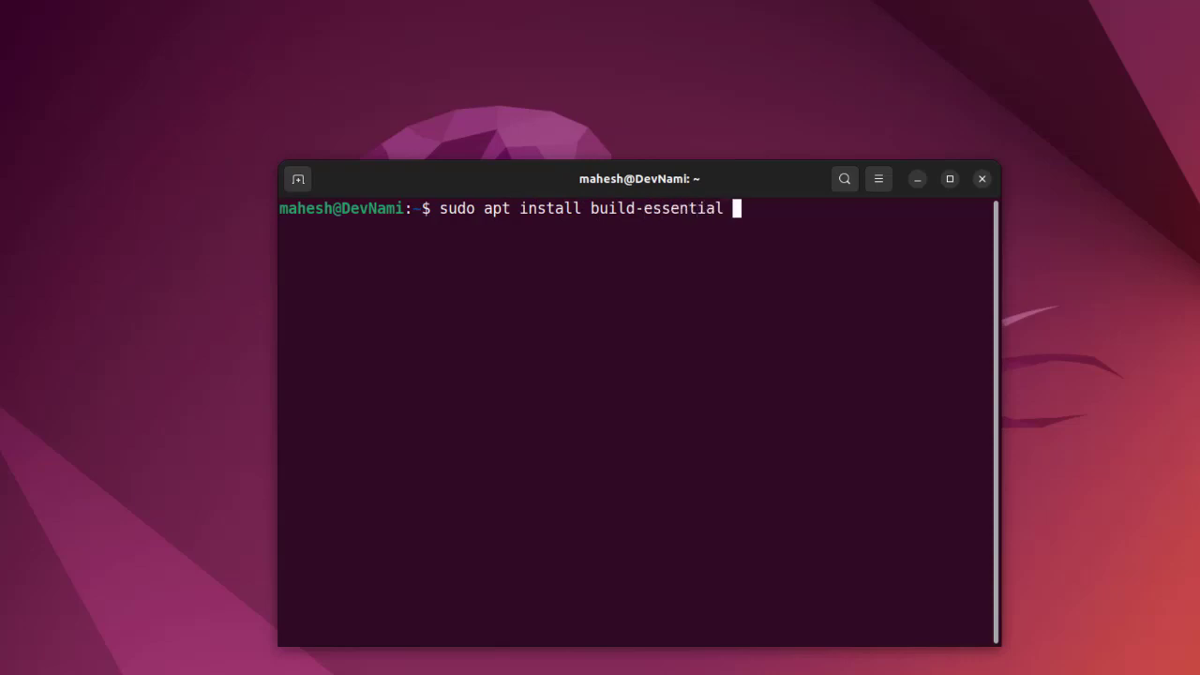
pyautogui.write('lib')
pyautogui.write('readl')
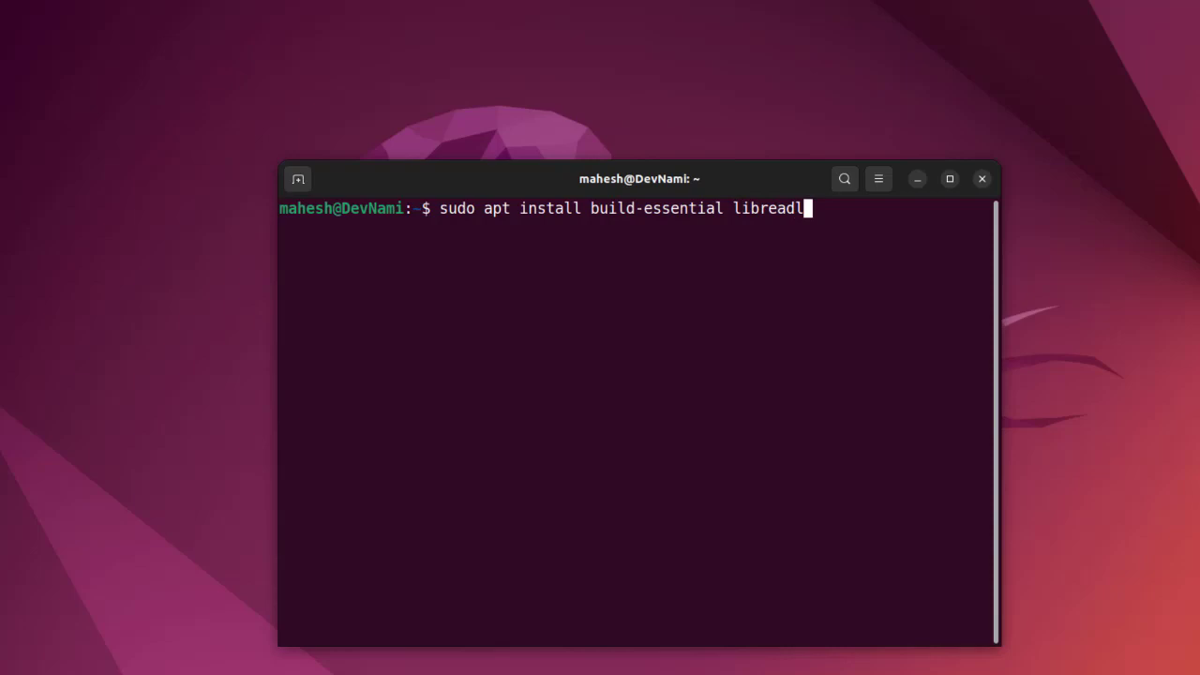
pyautogui.write('ine-dev')
pyautogui.press('Return')
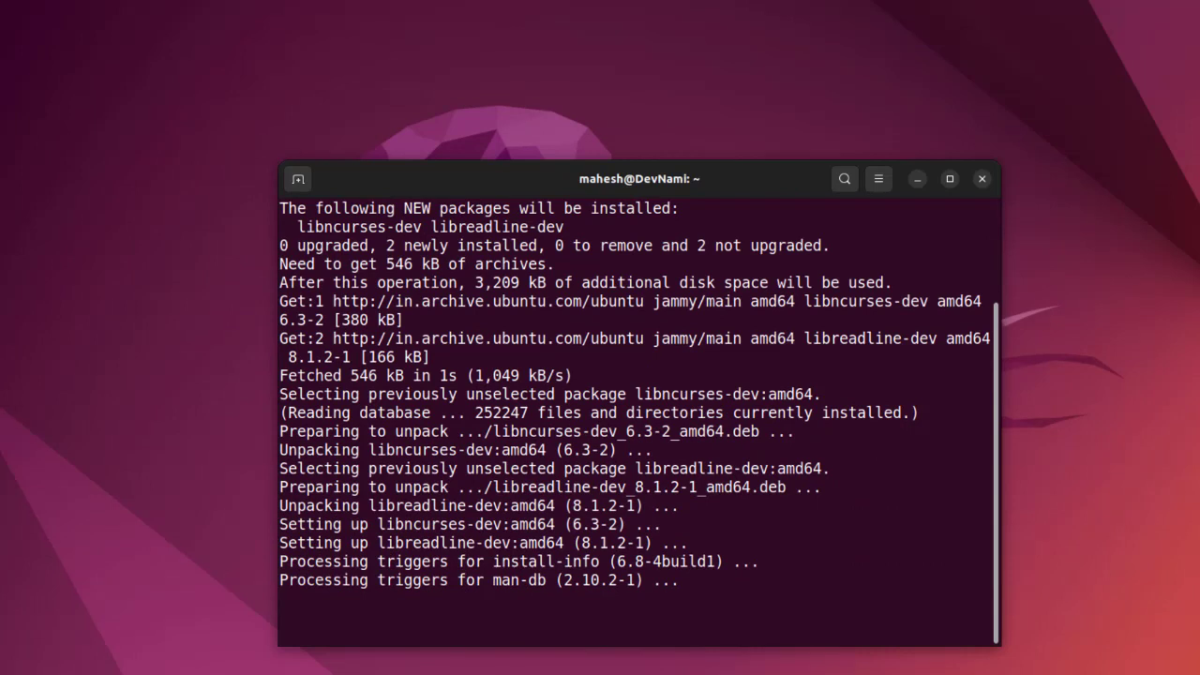
pyautogui.write('clear')
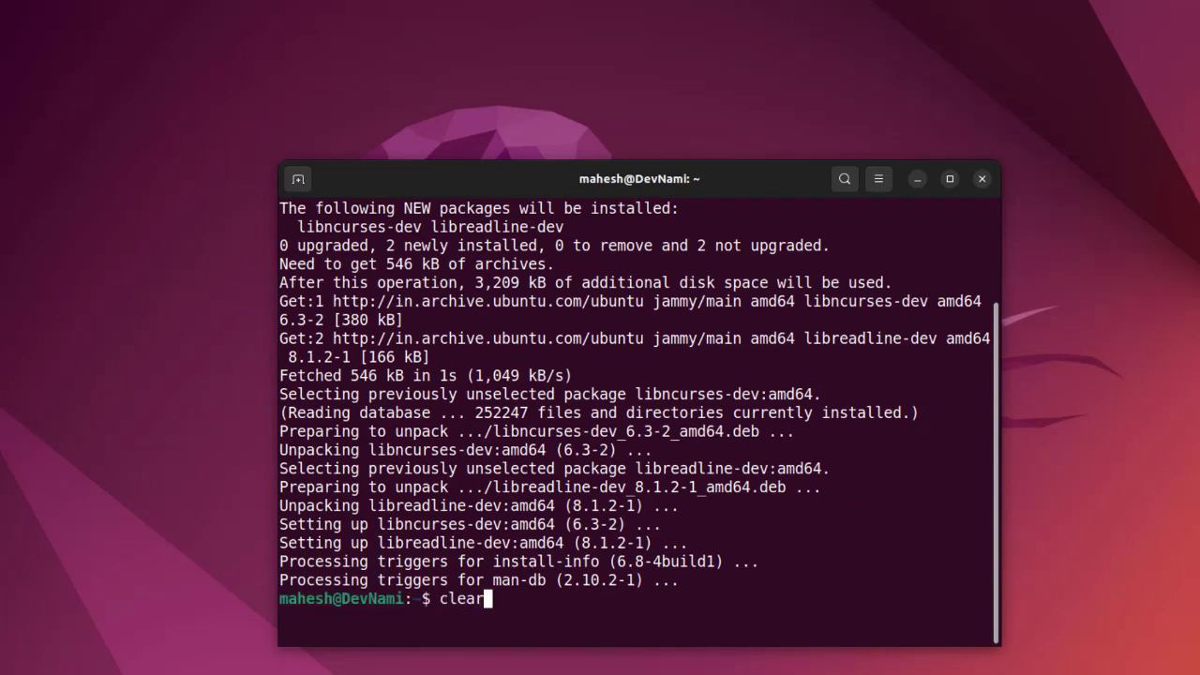
# Clear the screen and run 'sudo apt install lua5.3'.
pyautogui.press('Return')
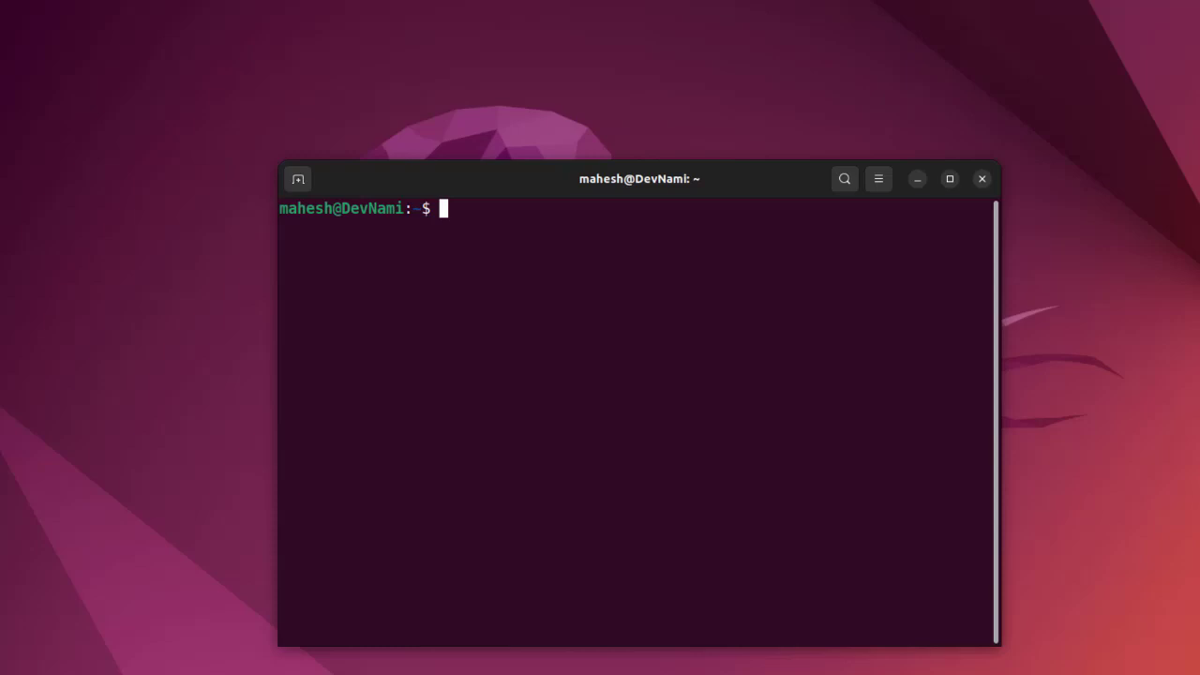
pyautogui.write('sudo apt in')
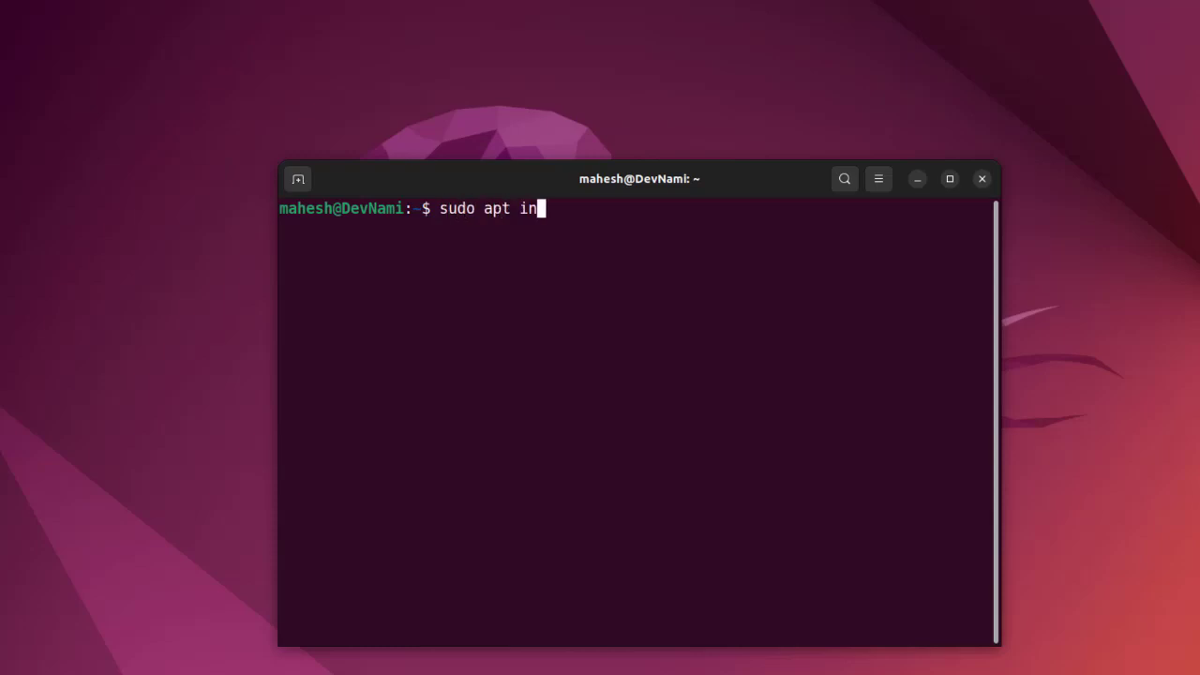
pyautogui.write('stall l')
pyautogui.write('ua5')
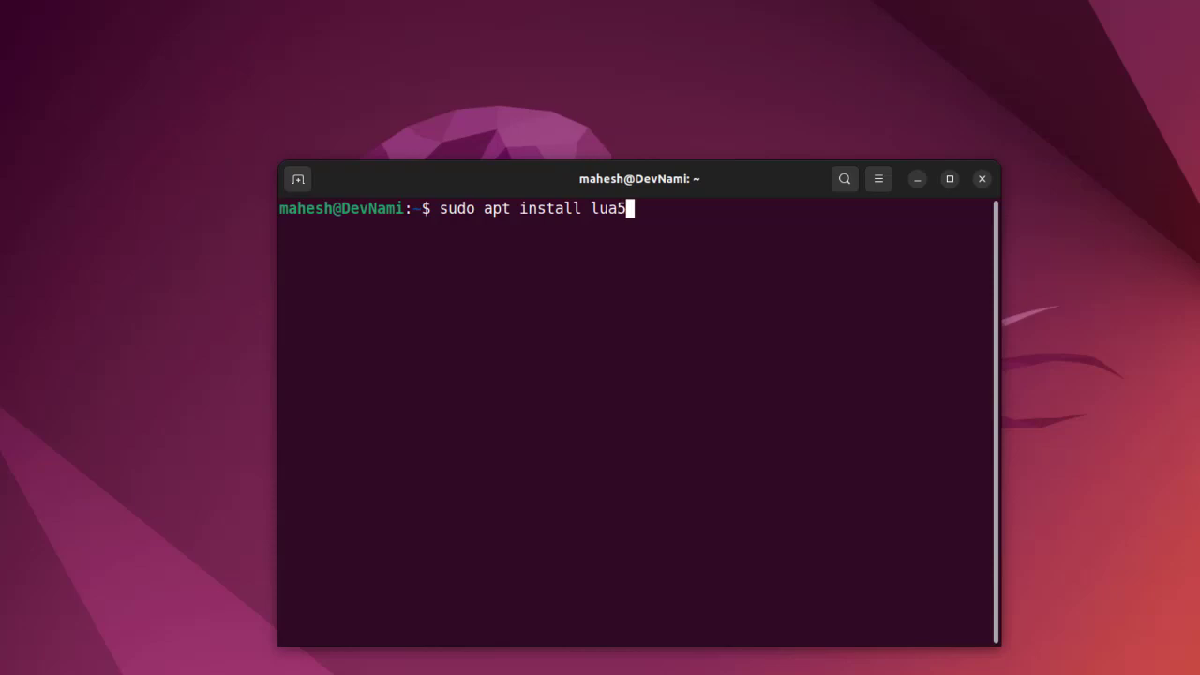
pyautogui.write('.3')
pyautogui.press('Return')
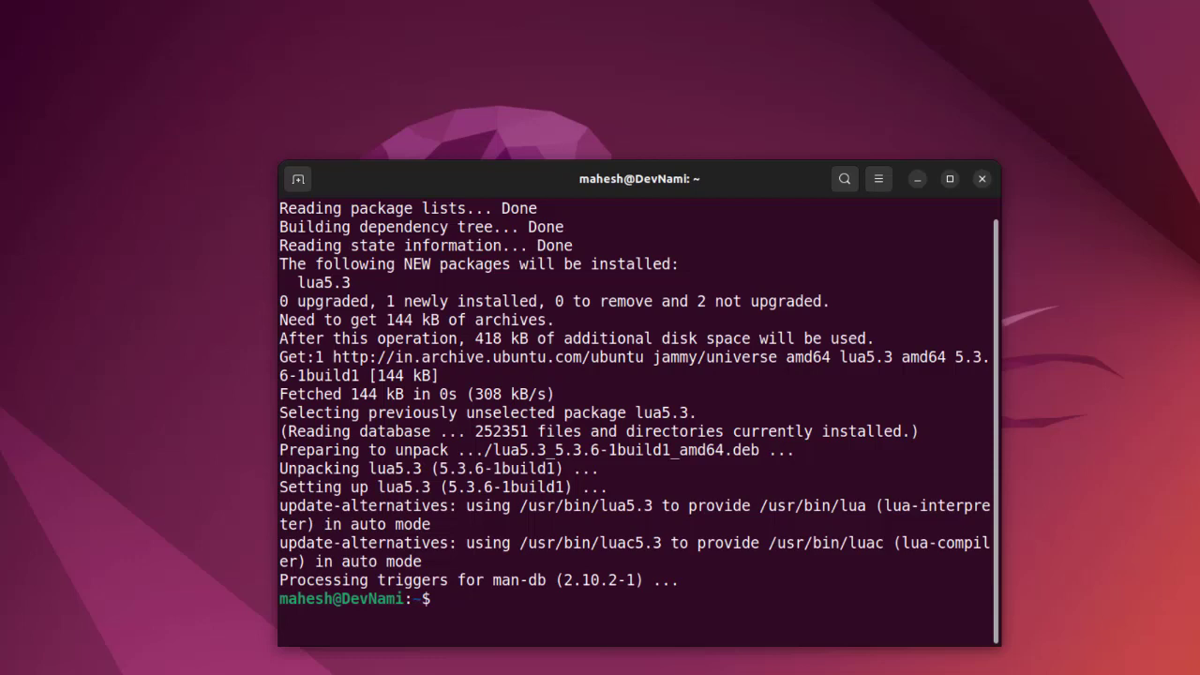
pyautogui.write('clear')
# Try 'lua --version', 'lua -V' and 'lua --v', each rejected as an unrecognized option.
pyautogui.press('Return')
pyautogui.write('lua ')
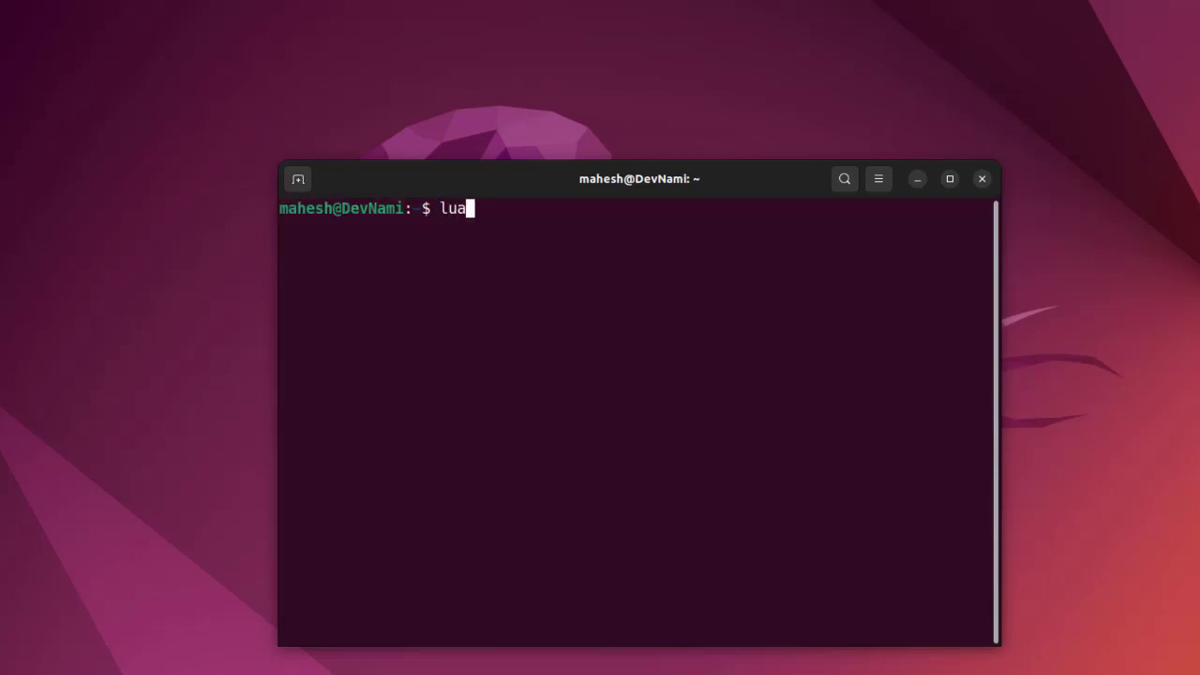
pyautogui.write('--version')
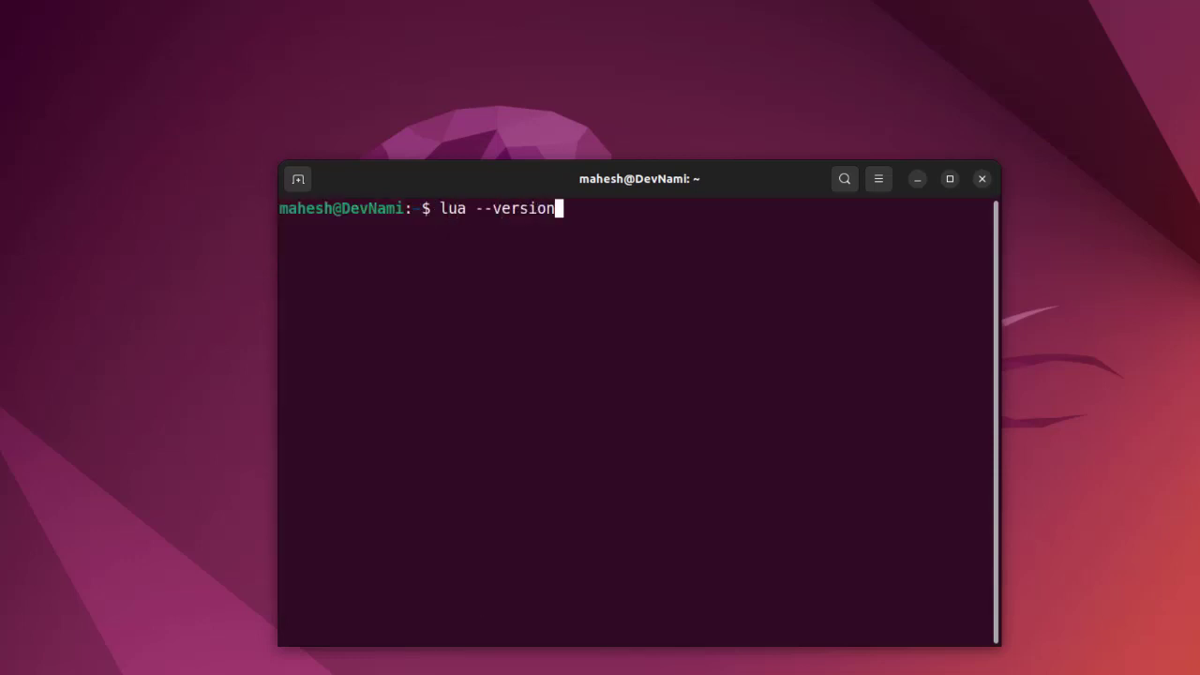
pyautogui.press('Return')
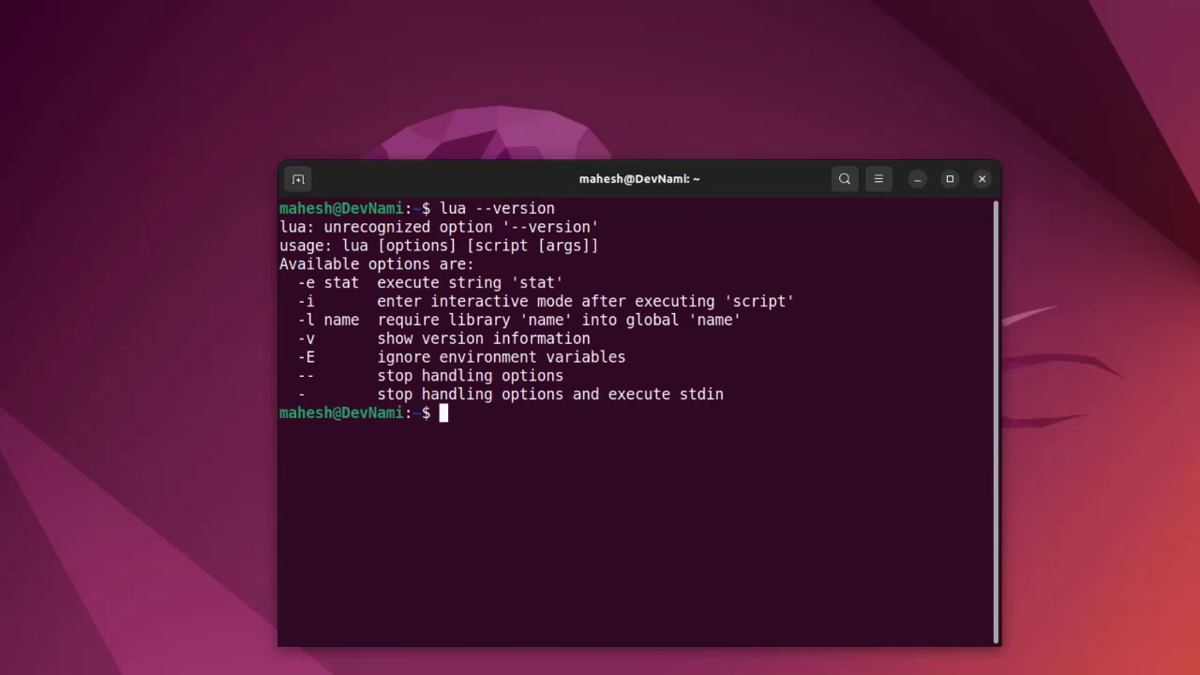
pyautogui.write('cle')
pyautogui.write('ar')
pyautogui.press('Return')
pyautogui.write('lu')
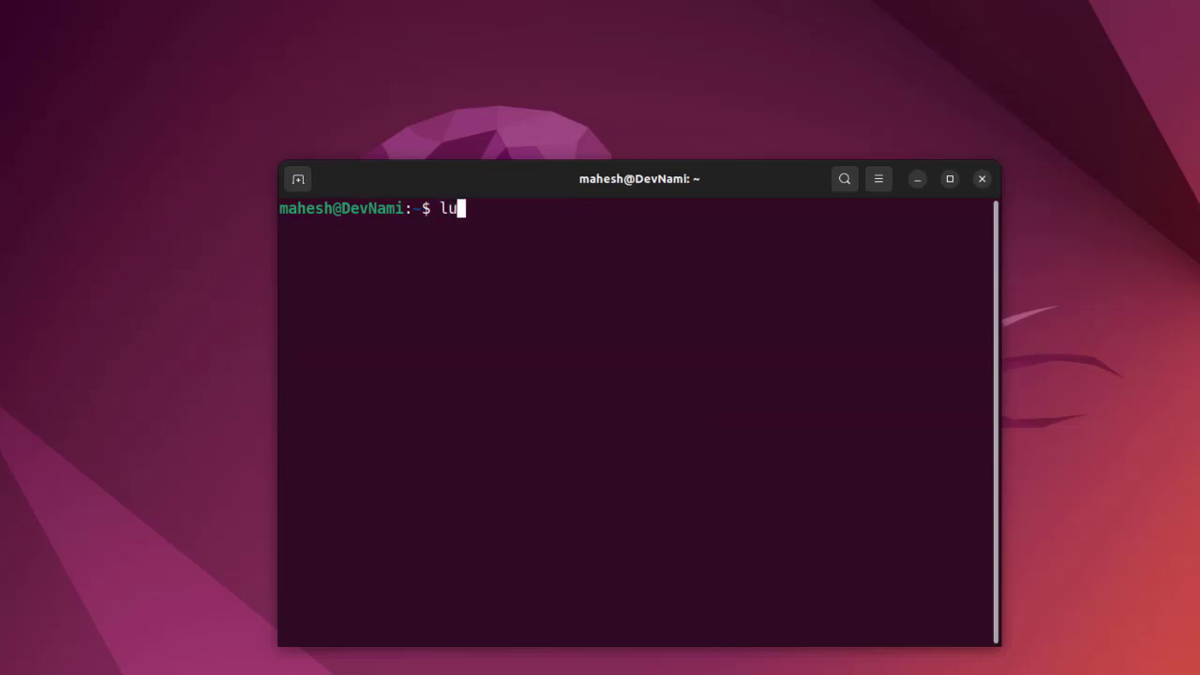
pyautogui.write('a -V')
pyautogui.press('Return')
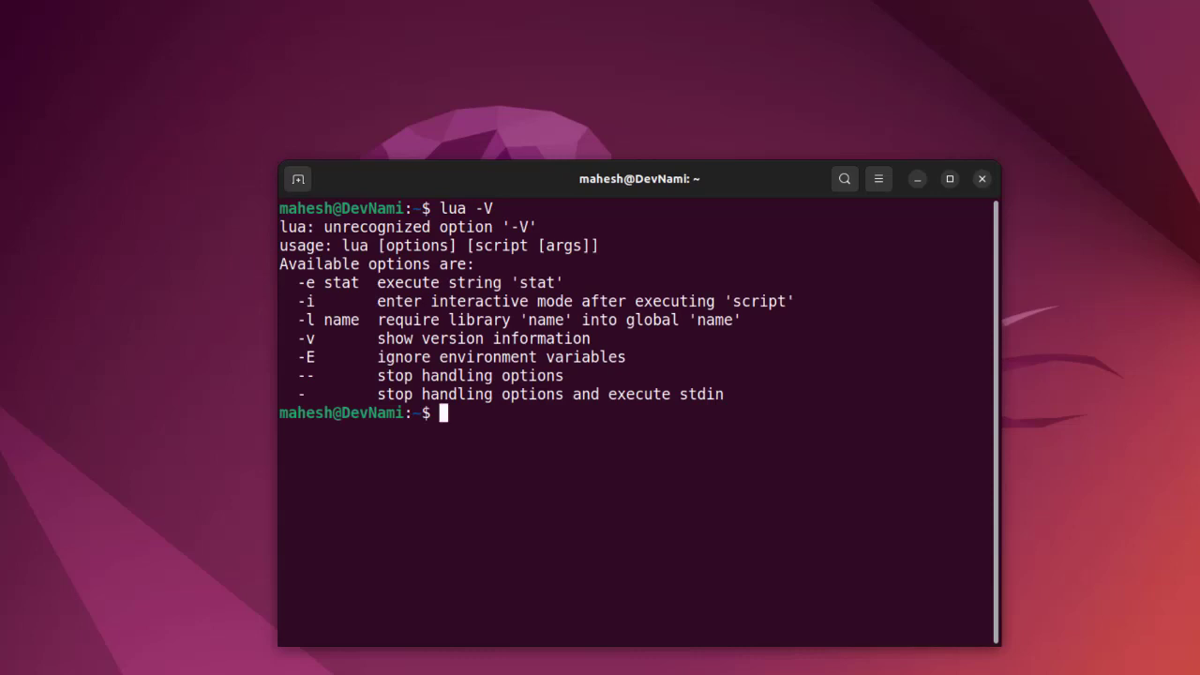
pyautogui.write('clear')
pyautogui.press('Return')
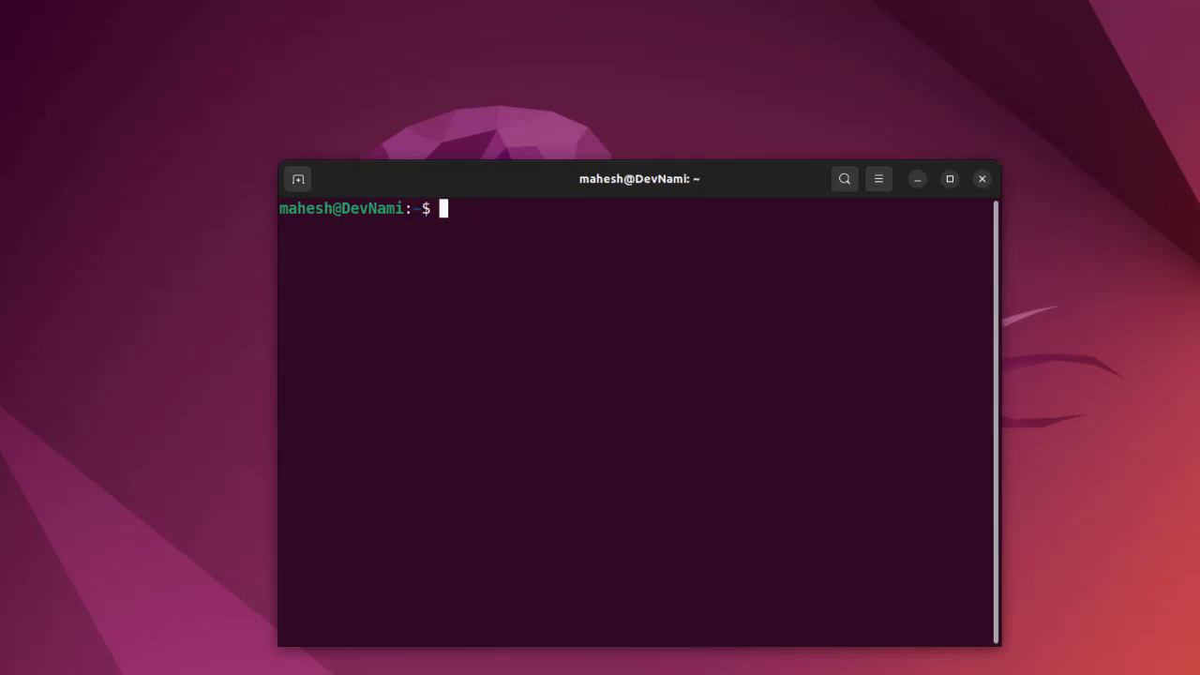
pyautogui.write('lua -')
pyautogui.write('-v')
pyautogui.press('Return')
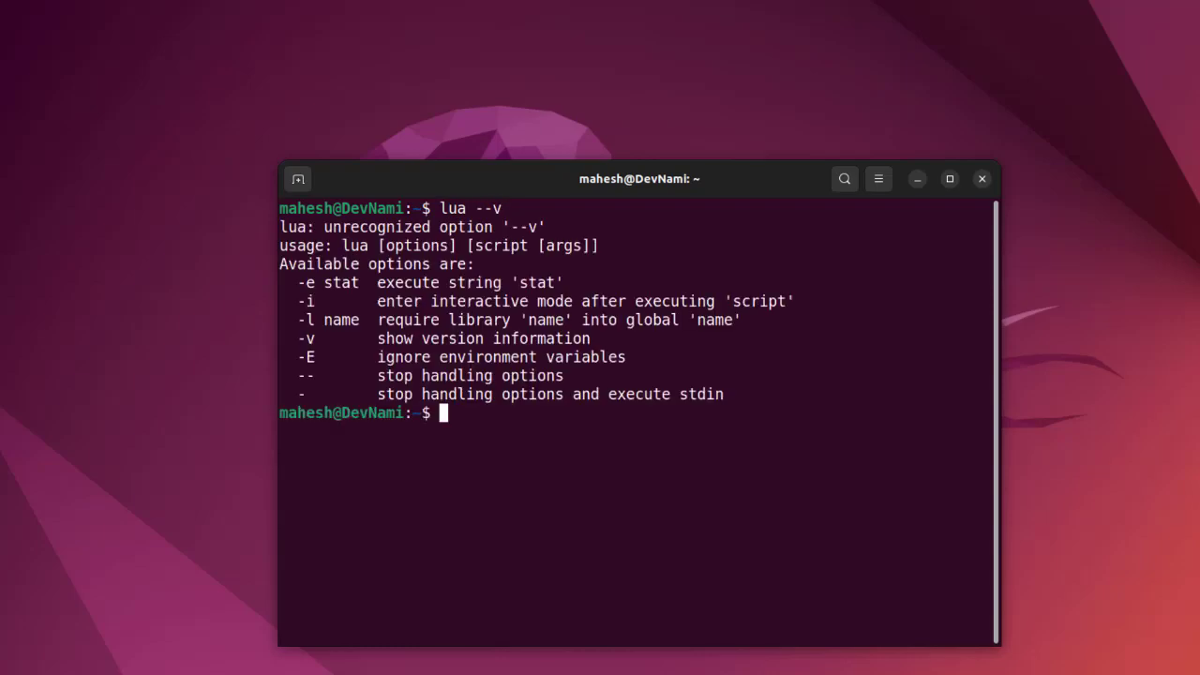
pyautogui.write('cle')
pyautogui.write('ar')
# Run 'lua -v' on a cleared screen, which reports Lua 5.3.6.
pyautogui.press('Return')
pyautogui.write('lua ')
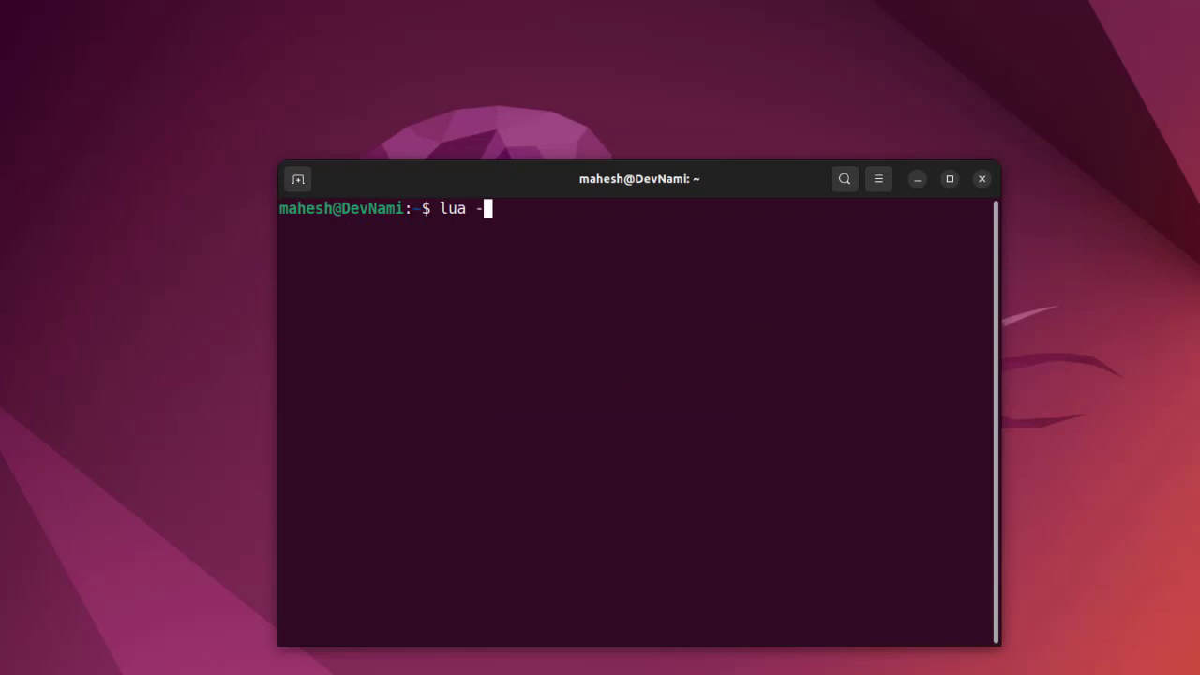
pyautogui.write('-v')
pyautogui.press('Return')
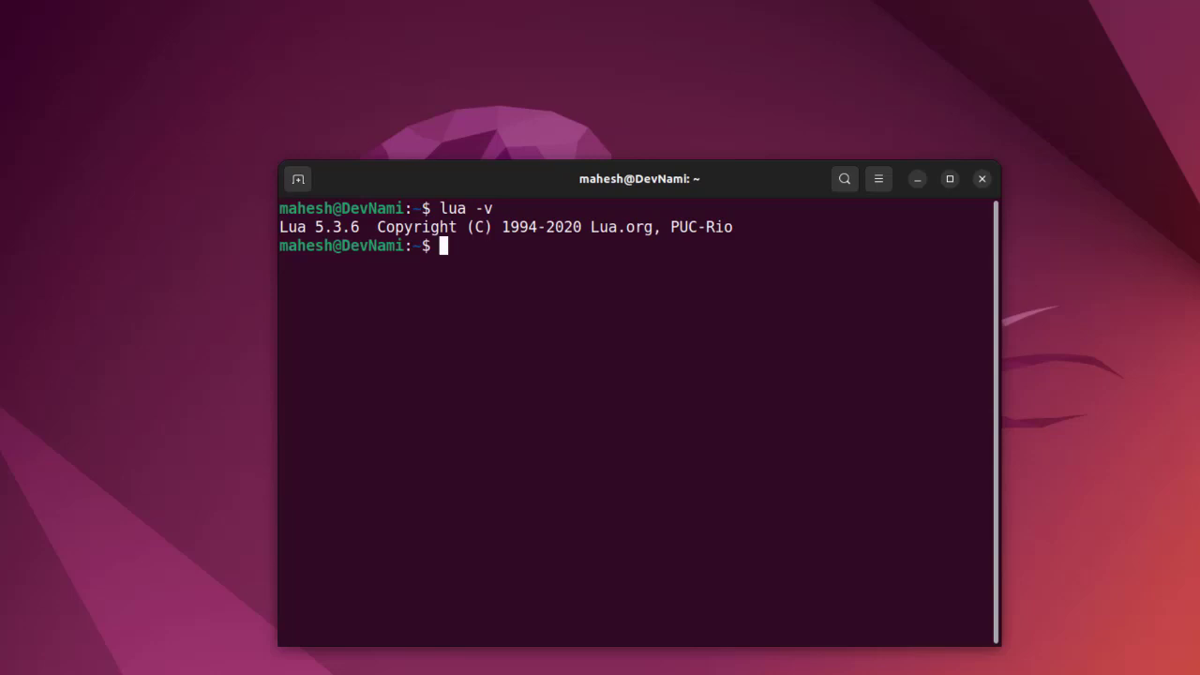
pyautogui.write('lua')
pyautogui.write('file')
pyautogui.write('name.lua')
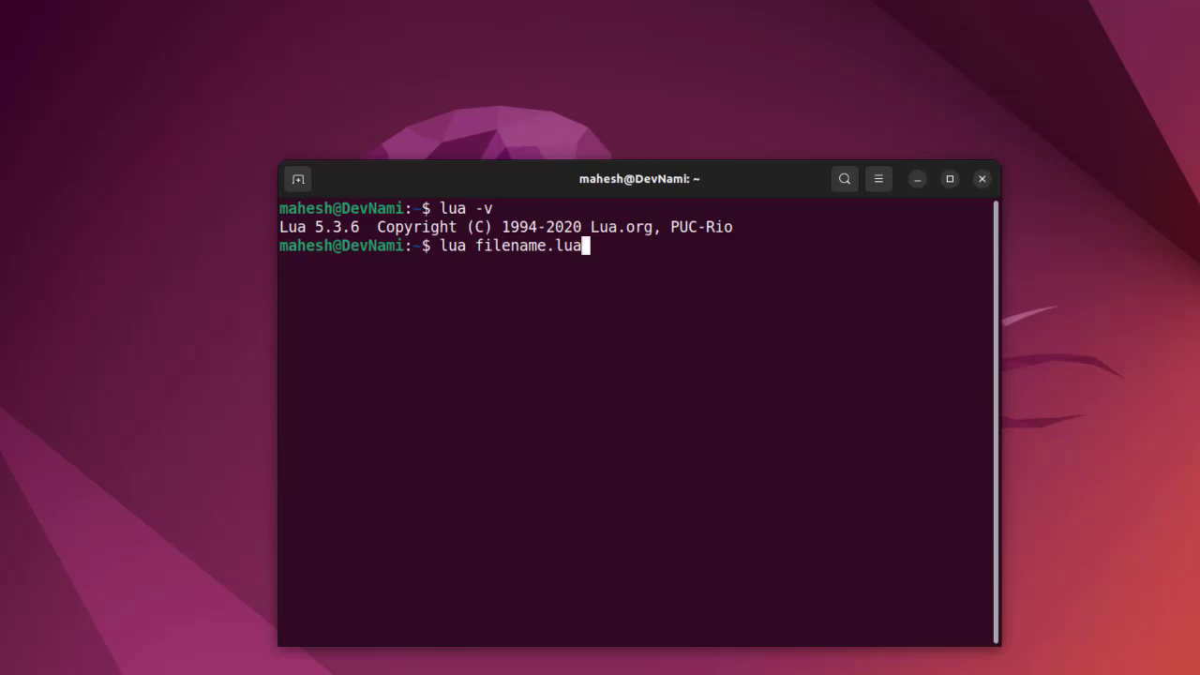
# Erase the typed 'lua filename.lua' and 'nano demo.lua' commands from the prompt.
pyautogui.press('BackSpace')
pyautogui.press('BackSpace')
pyautogui.press('BackSpace')
pyautogui.press('BackSpace')
pyautogui.press('BackSpace')
pyautogui.press('BackSpace')
pyautogui.press('BackSpace')
pyautogui.press('BackSpace')
pyautogui.press('BackSpace')
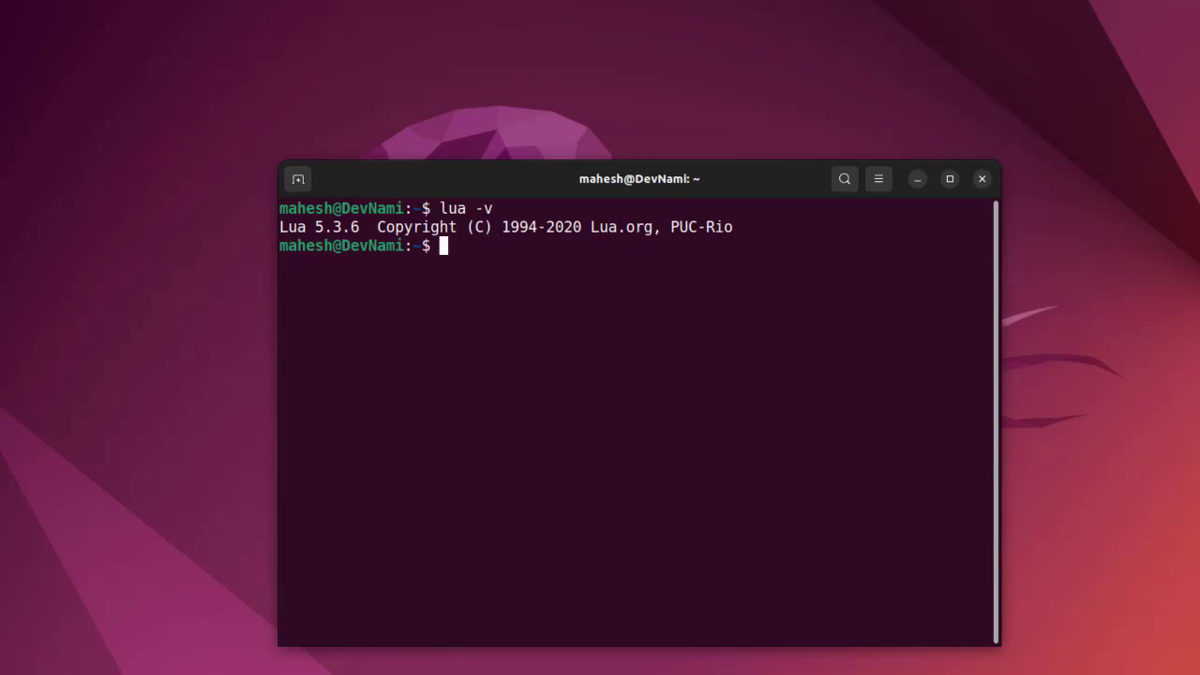
pyautogui.write('nano')
pyautogui.write(' demo.lua')
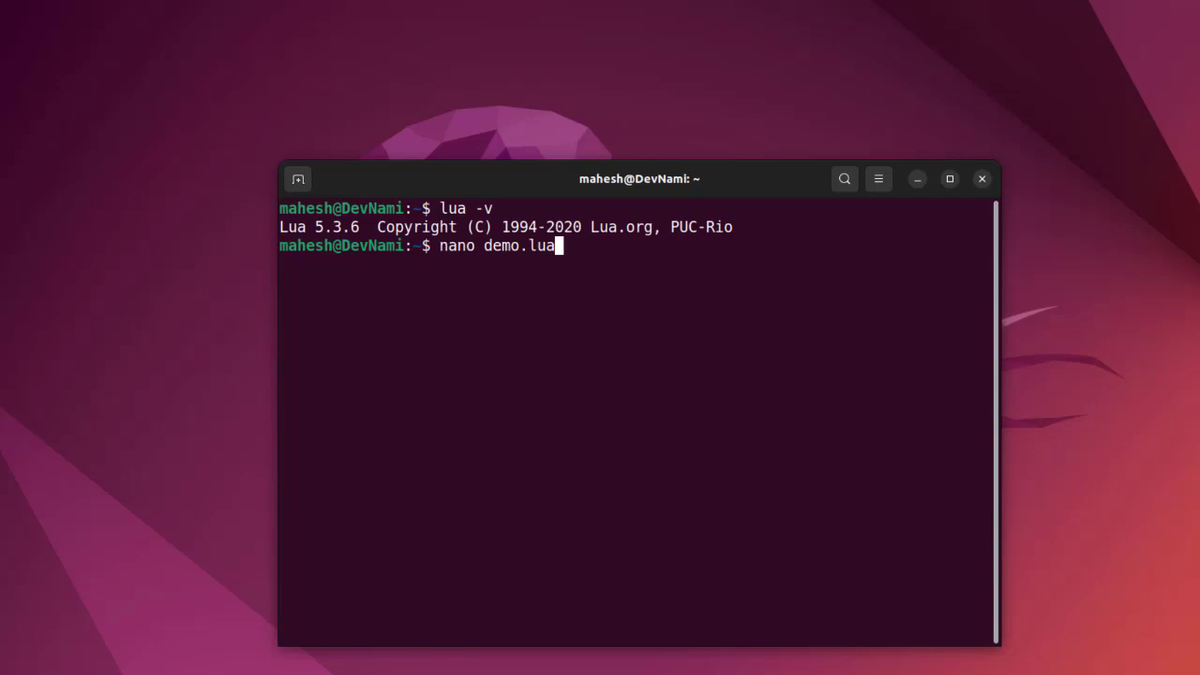
pyautogui.press('BackSpace')
pyautogui.press('BackSpace')
pyautogui.press('BackSpace')
pyautogui.press('BackSpace')
pyautogui.press('BackSpace')
pyautogui.press('BackSpace')
pyautogui.press('BackSpace')
pyautogui.write('lua')
# Start the Lua prompt and run print('Mahesh'), which outputs Mahesh.
pyautogui.press('Return')
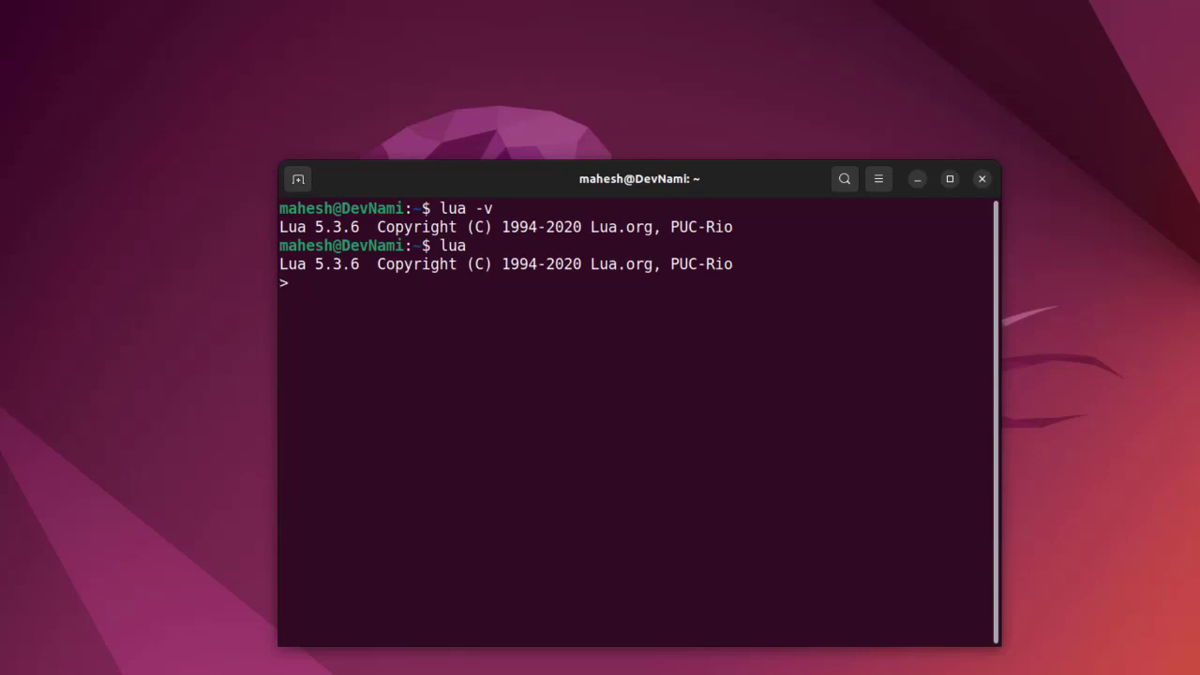
pyautogui.write('print')
pyautogui.write("('D")
pyautogui.press('BackSpace')
pyautogui.write("Mahesh'")
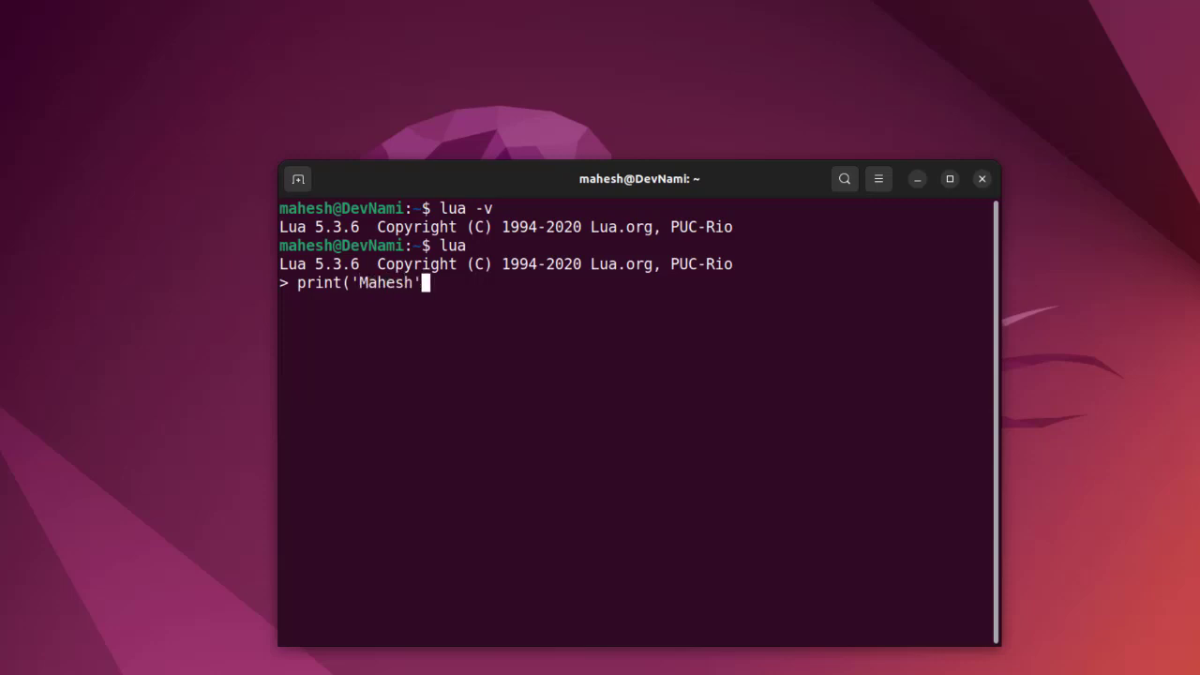
pyautogui.write(')')
pyautogui.press('Return')
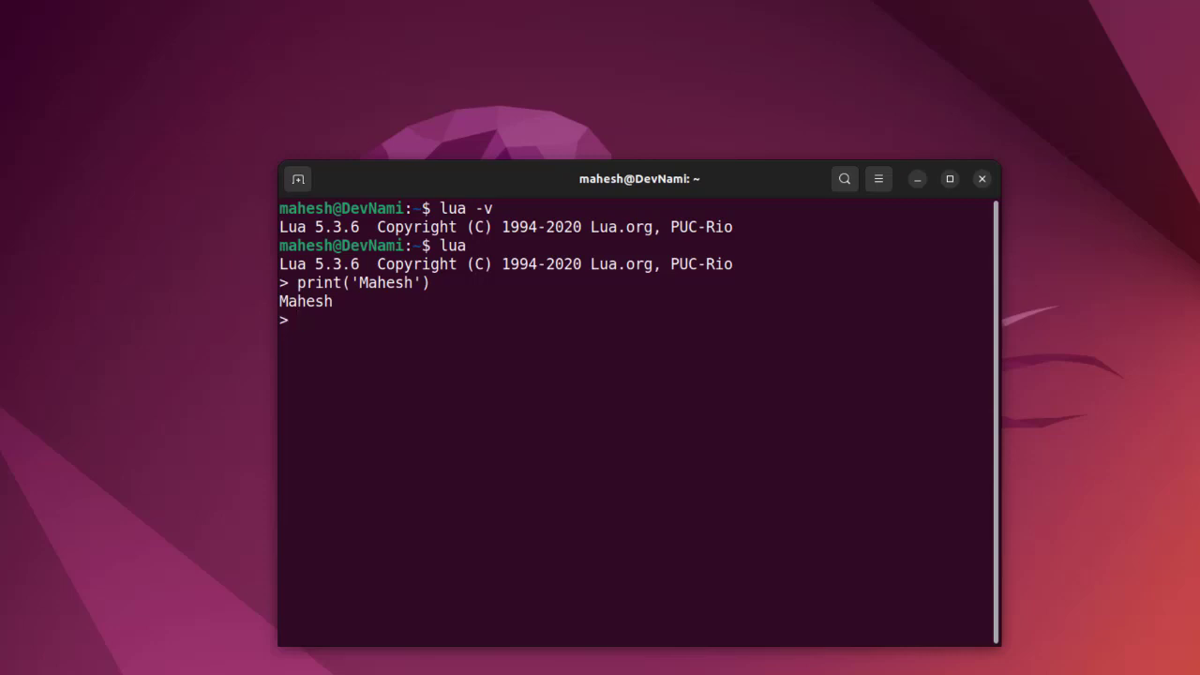
pyautogui.write('exit')
# Try 'exit' (returns nil), then quit Lua with Ctrl+C back to the shell.
pyautogui.press('Return')
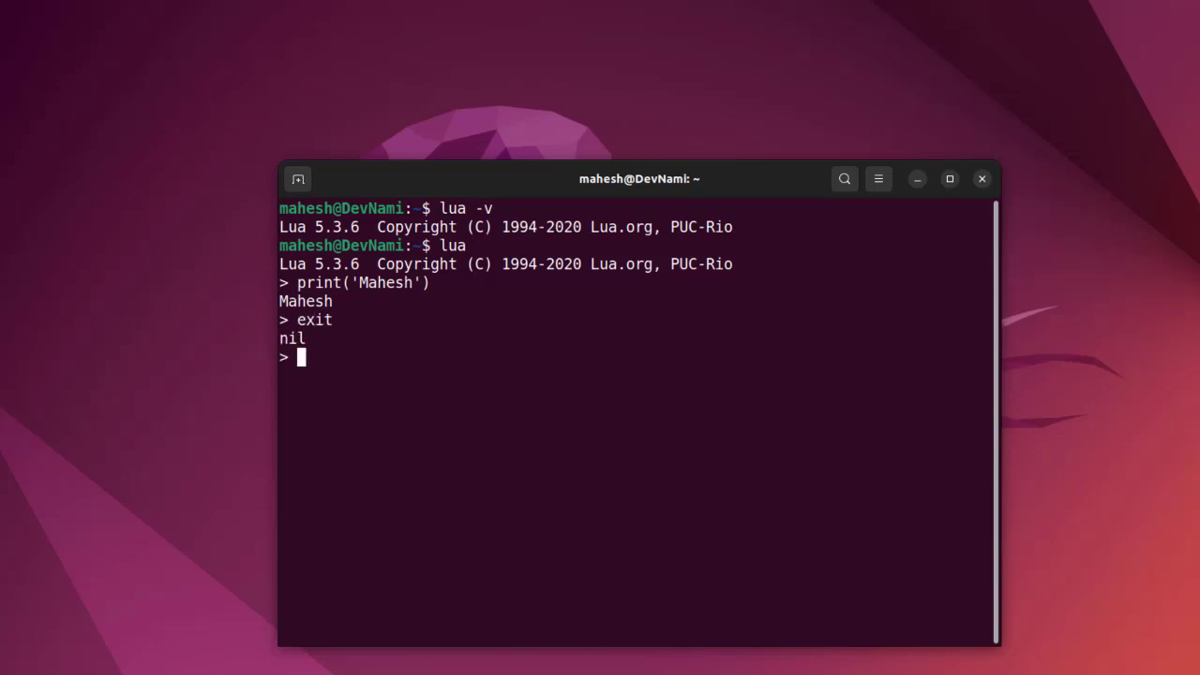
pyautogui.hotkey('ctrl', 'c')
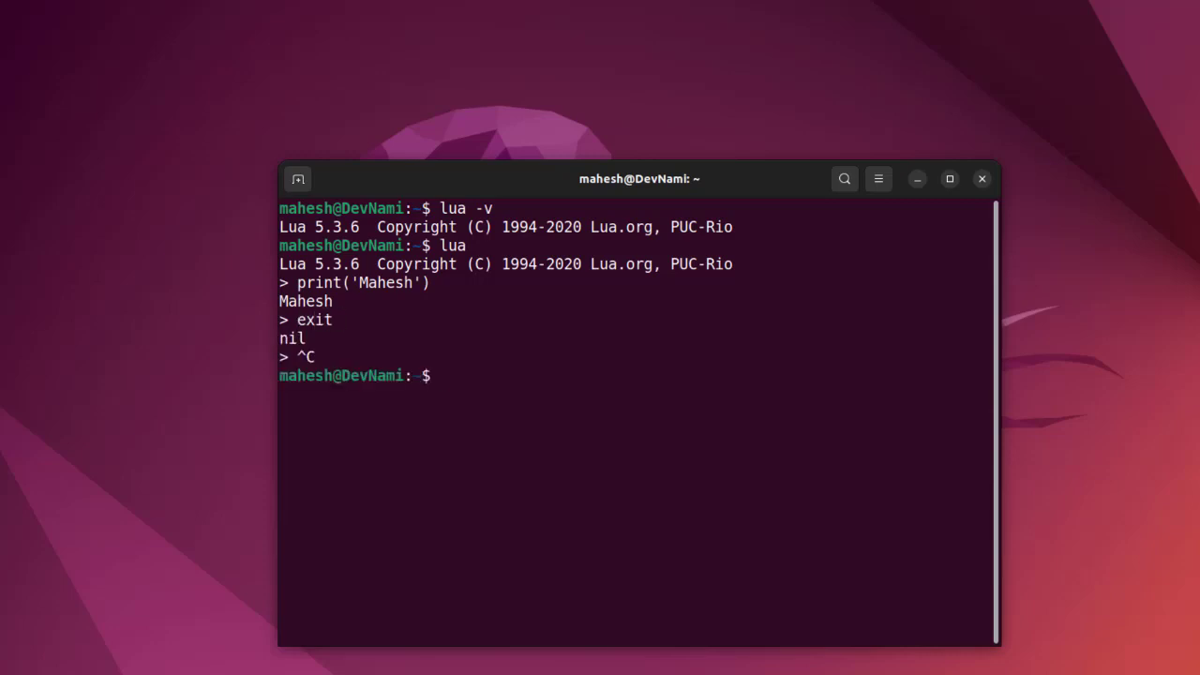